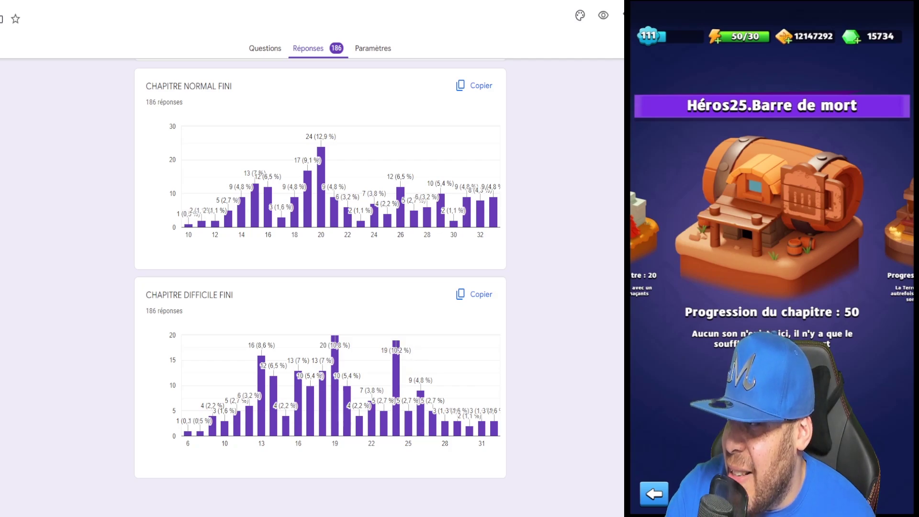
# - Switch to the form responses spreadsheet and examine the hero, attack, PV and completed chapters of the player in row 6
pyautogui.hotkey('ctrl', 'Tab')
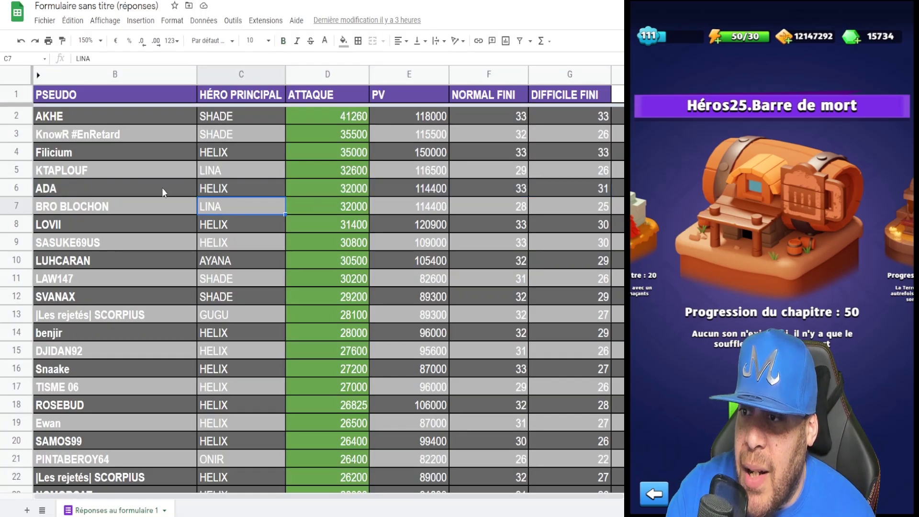
pyautogui.moveTo(57, 191); pyautogui.dragTo(580, 187)
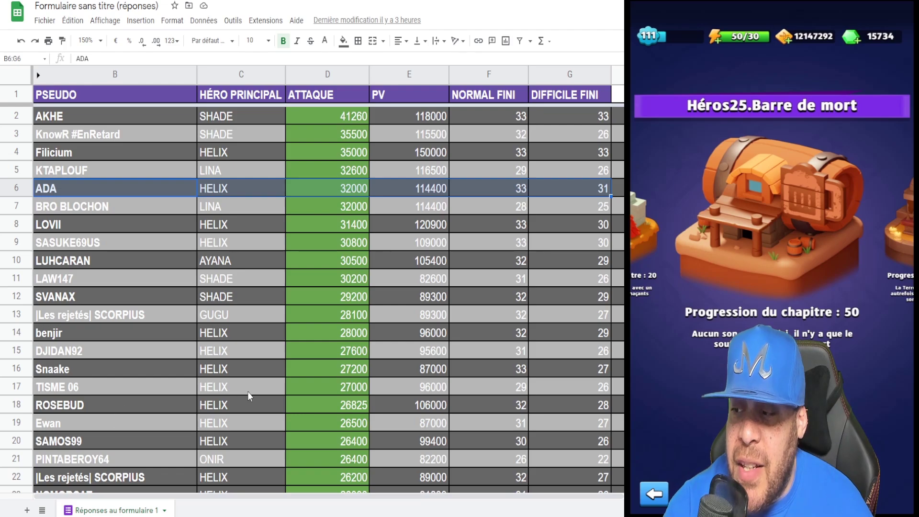
pyautogui.click(324, 404)
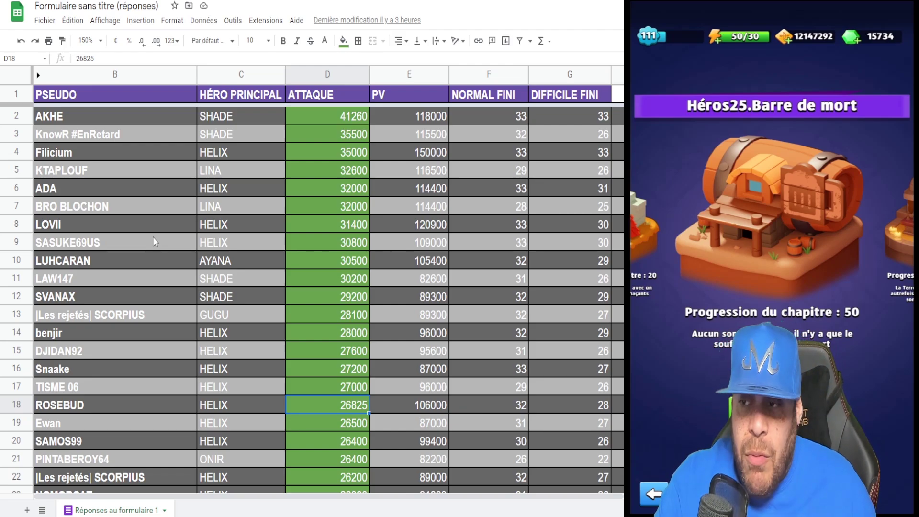
pyautogui.click(69, 193)
pyautogui.moveTo(171, 196); pyautogui.dragTo(536, 190)
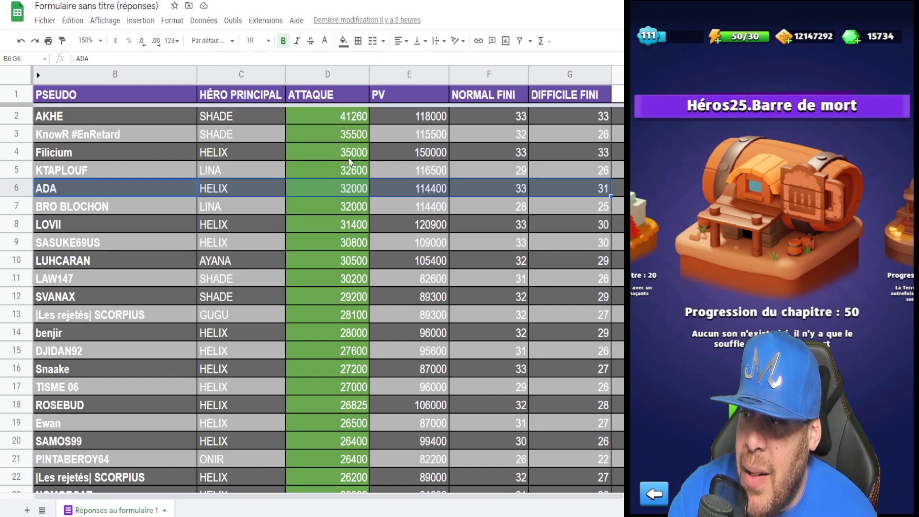
# - Compare the attack in row 3 and the PV in row 4 with the row 6 player's hero, attack and PV
pyautogui.click(320, 135)
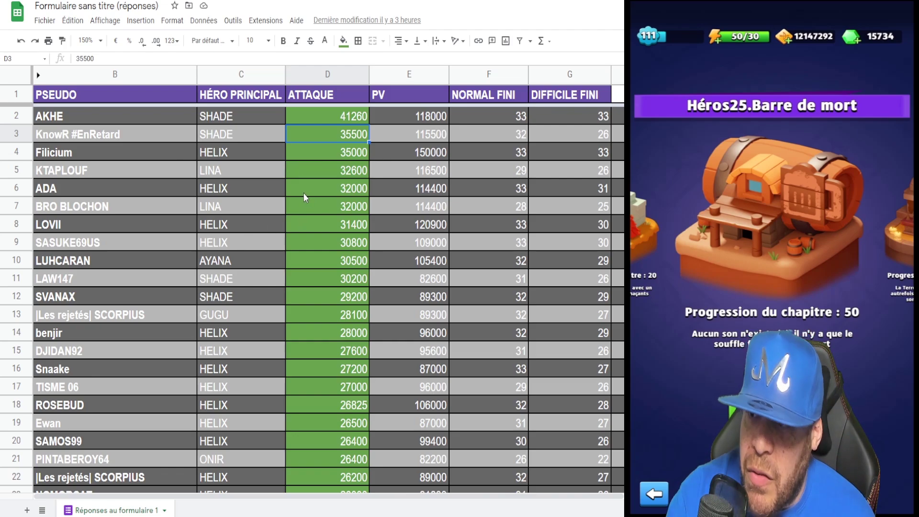
pyautogui.click(427, 156)
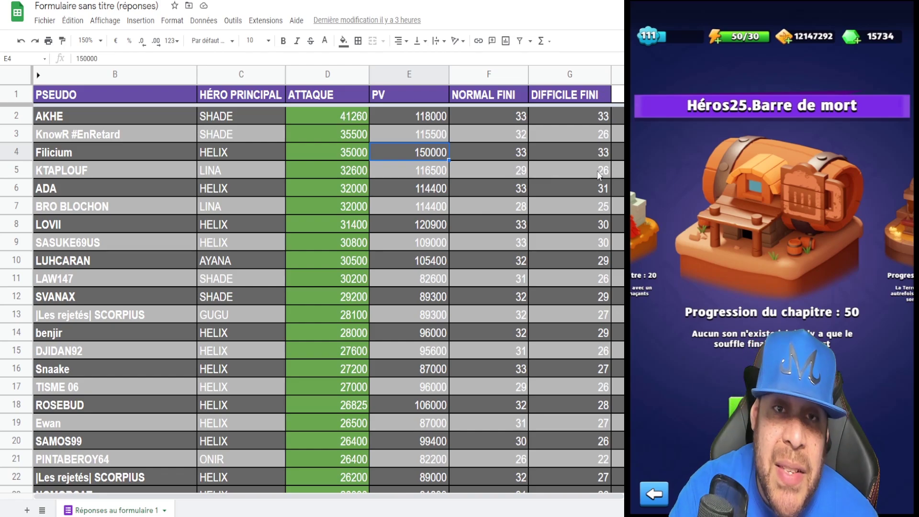
pyautogui.click(72, 192)
pyautogui.click(256, 194)
pyautogui.click(314, 193)
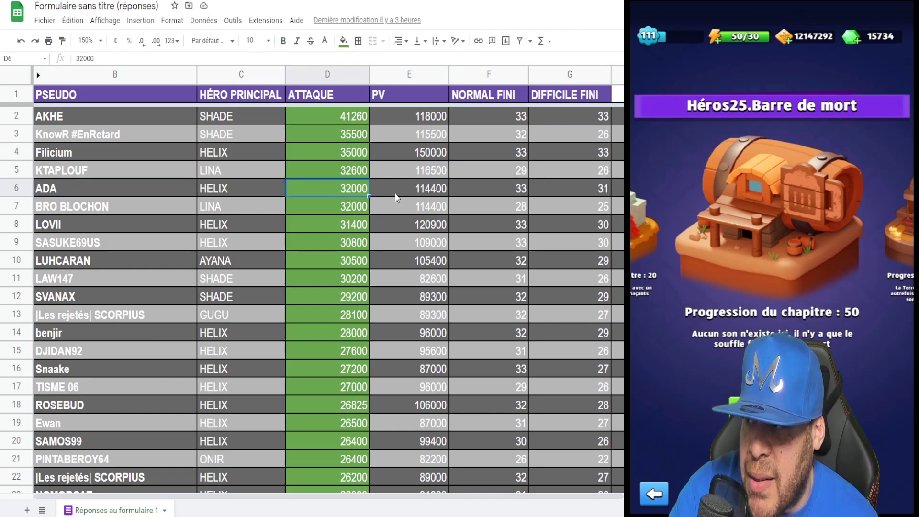
pyautogui.click(445, 190)
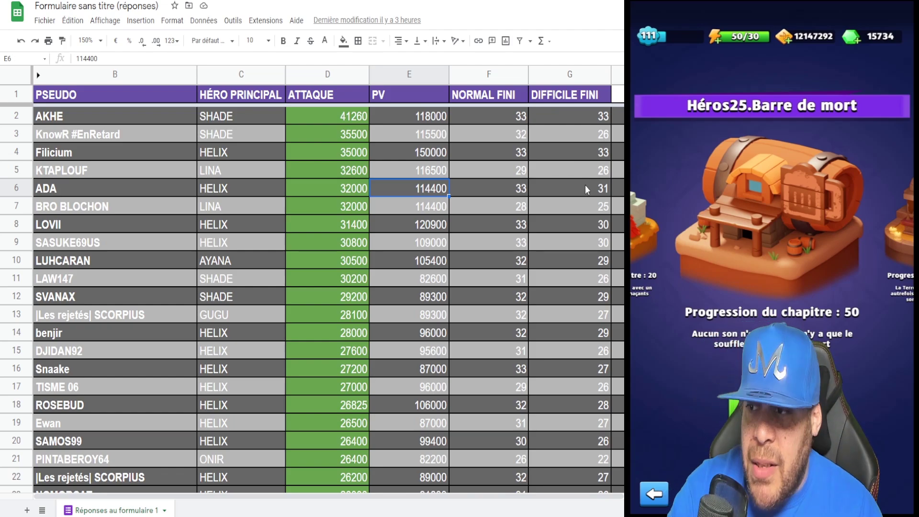
# - Browse the attack-ranked player list past row 90 and return to the highest-ranked players
pyautogui.scroll(-10, 267, 258)
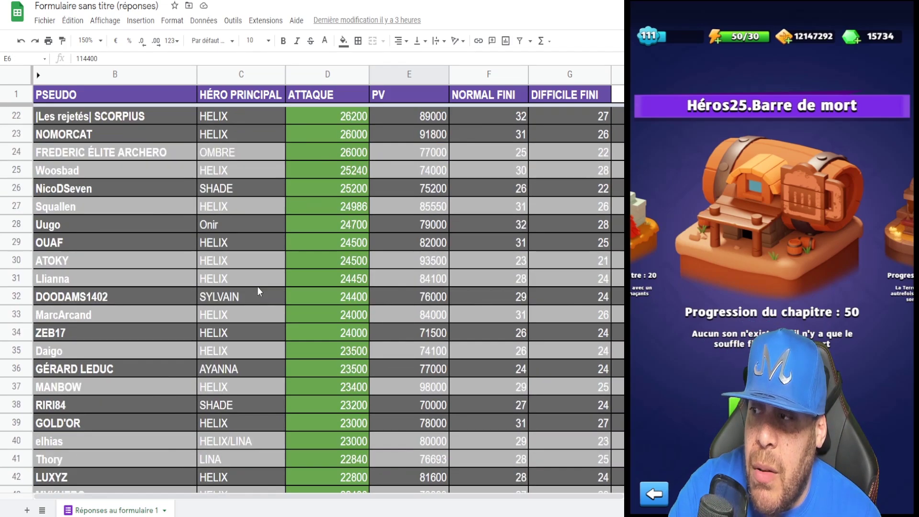
pyautogui.scroll(10, 257, 299)
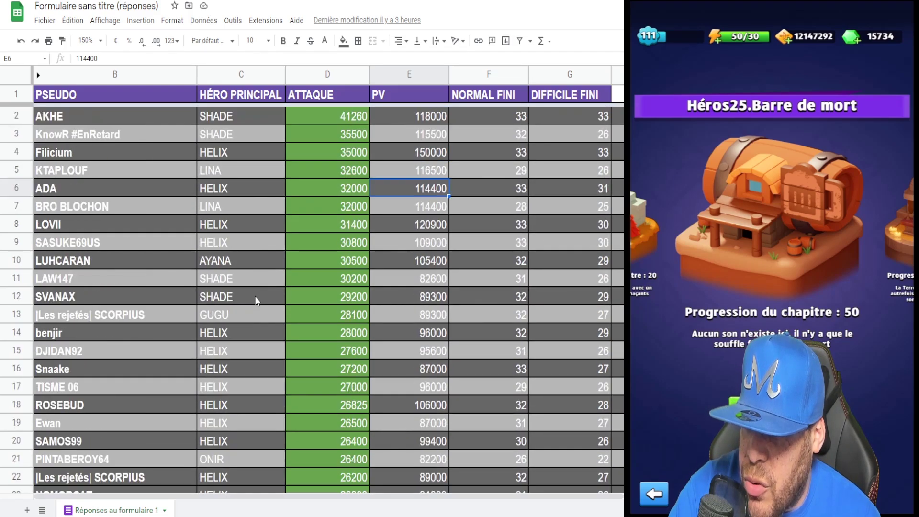
pyautogui.scroll(-4, 256, 300)
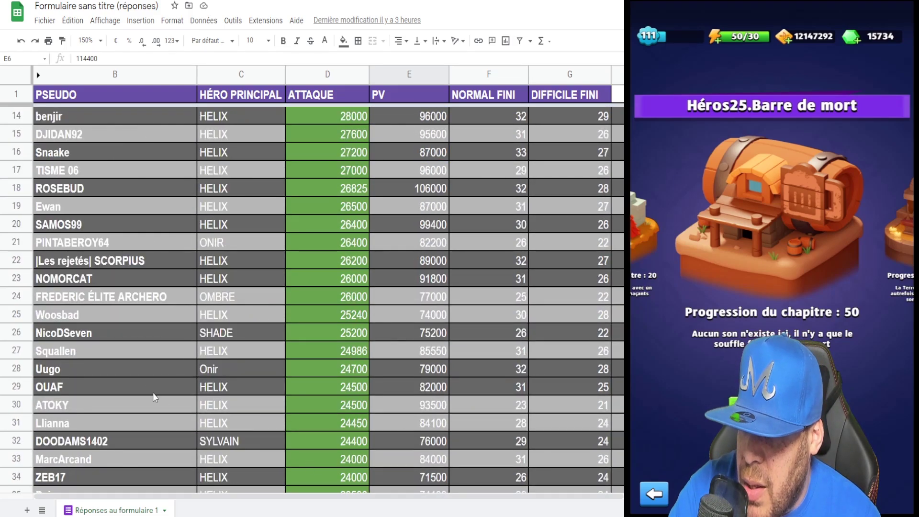
pyautogui.scroll(-6, 277, 349)
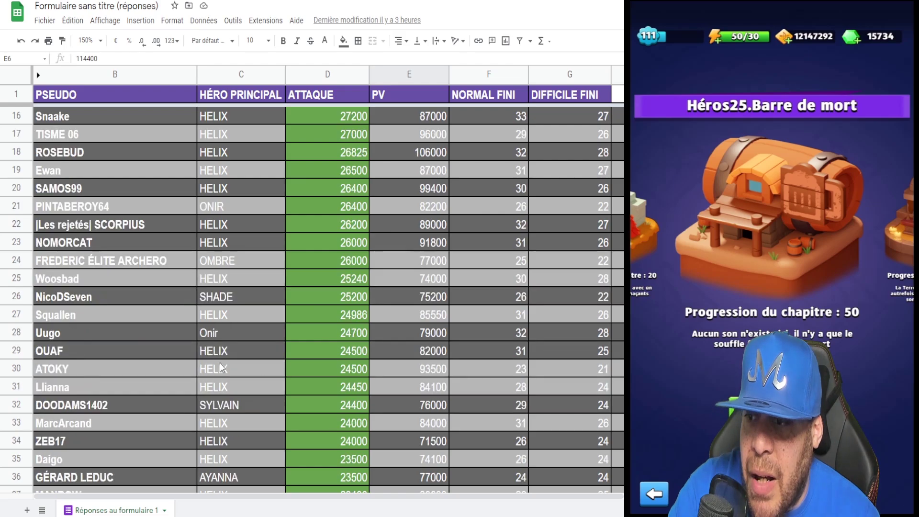
pyautogui.scroll(-16, 214, 366)
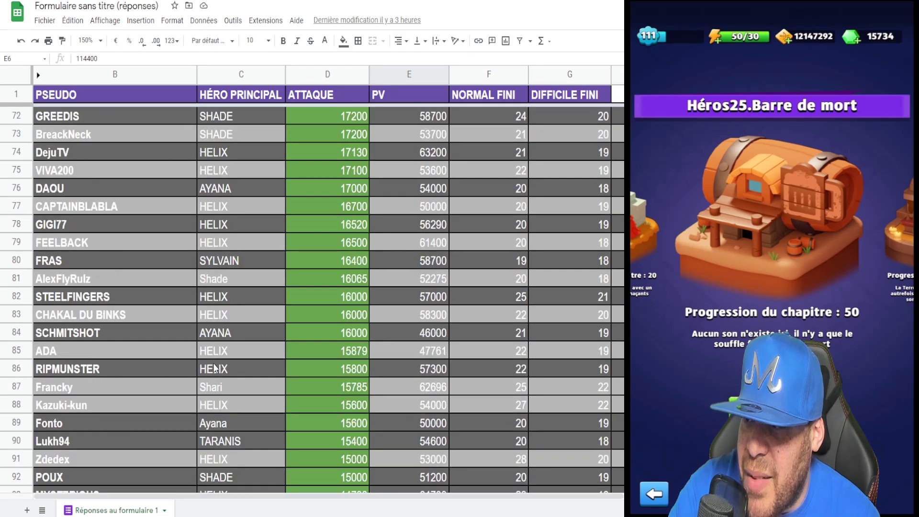
pyautogui.scroll(-5, 214, 367)
pyautogui.scroll(15, 210, 372)
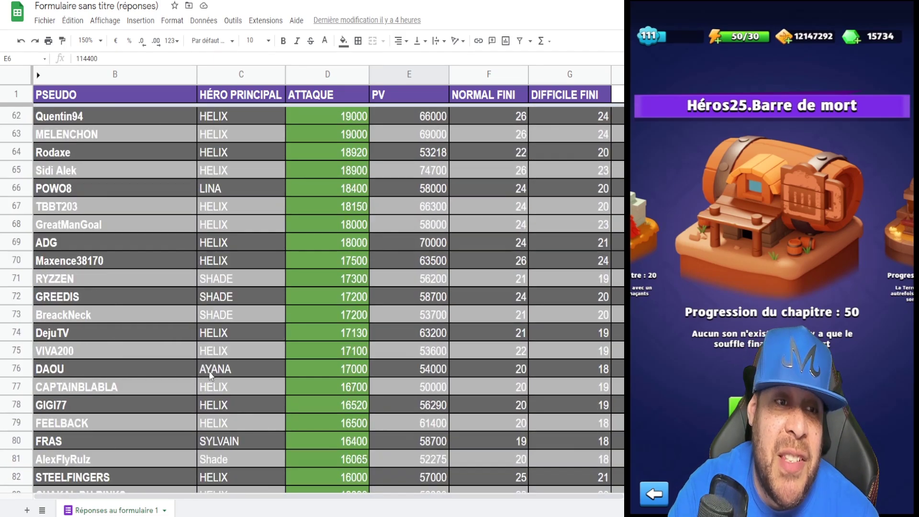
pyautogui.scroll(16, 211, 376)
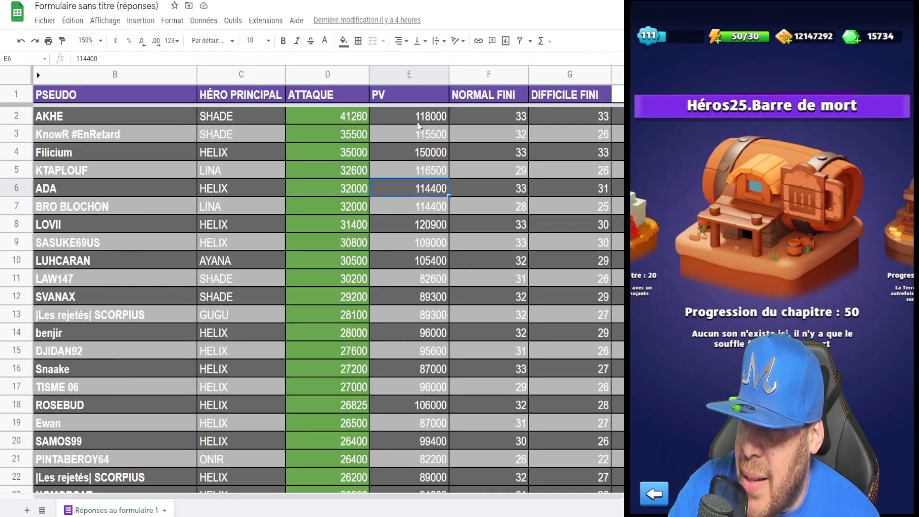
# - Sort the sheet by the DIFFICILE FINI column in descending order
pyautogui.click(364, 93)
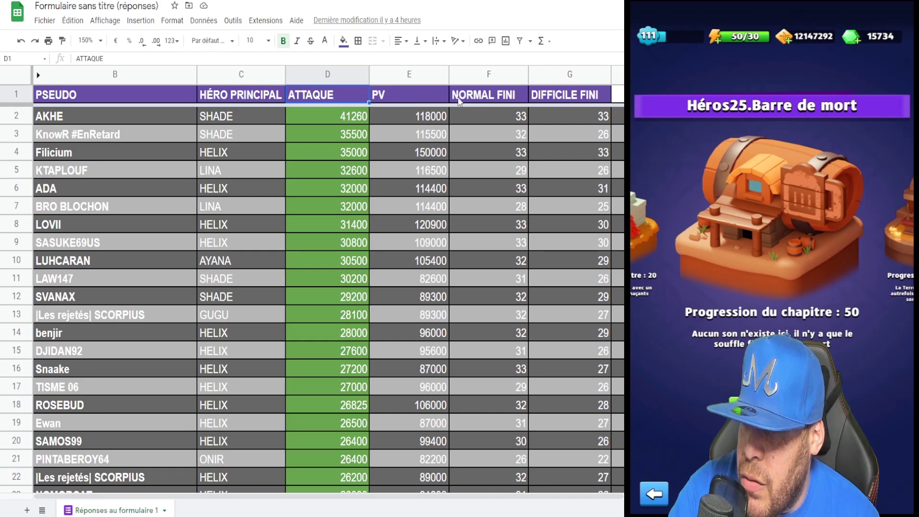
pyautogui.click(606, 99)
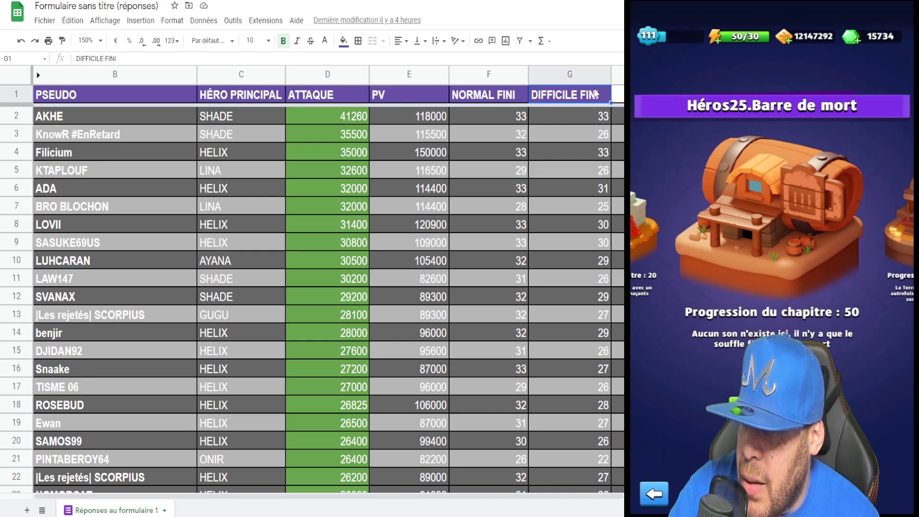
pyautogui.click(604, 75)
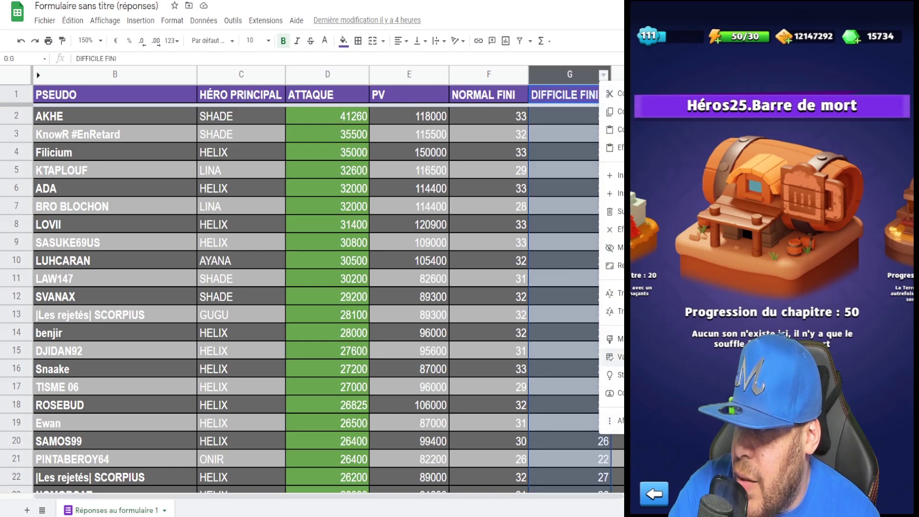
pyautogui.click(615, 311)
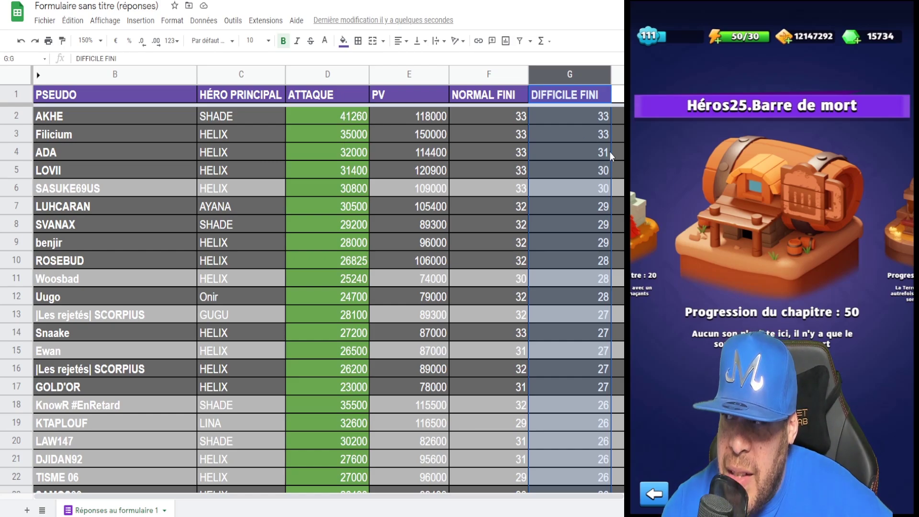
# - Examine the attack values in rows 4 and 12, and compare those in rows 15 to 17
pyautogui.click(340, 156)
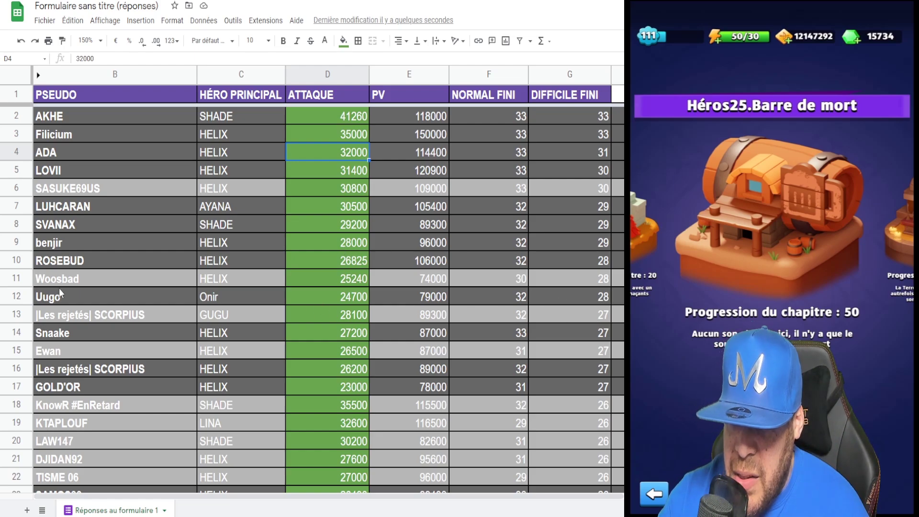
pyautogui.click(347, 301)
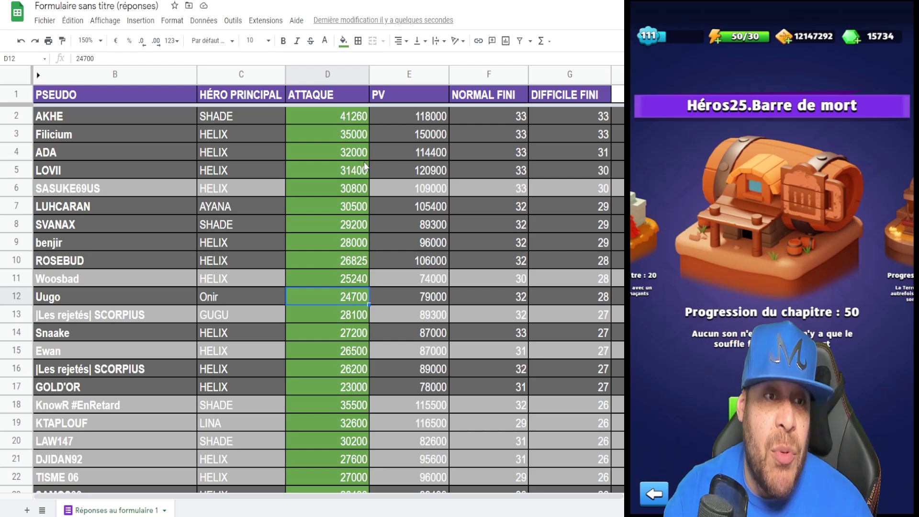
pyautogui.scroll(-2, 604, 264)
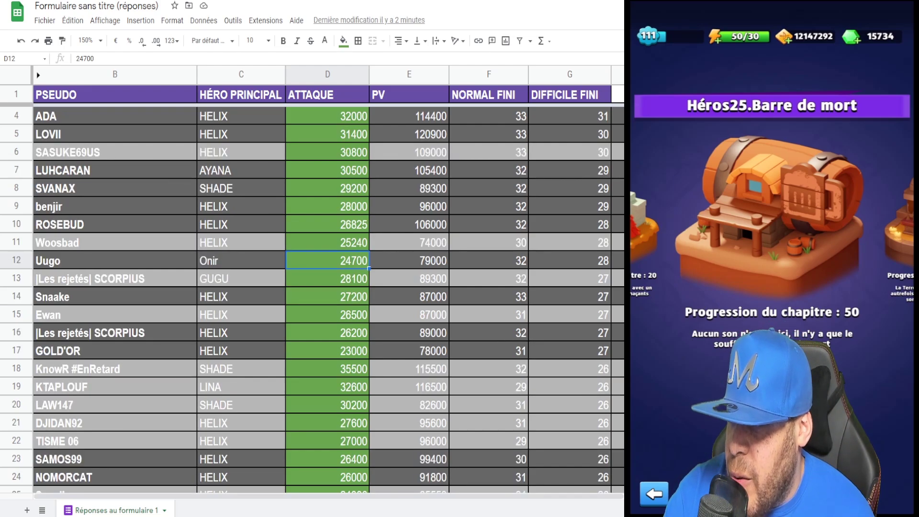
pyautogui.scroll(-1, 605, 215)
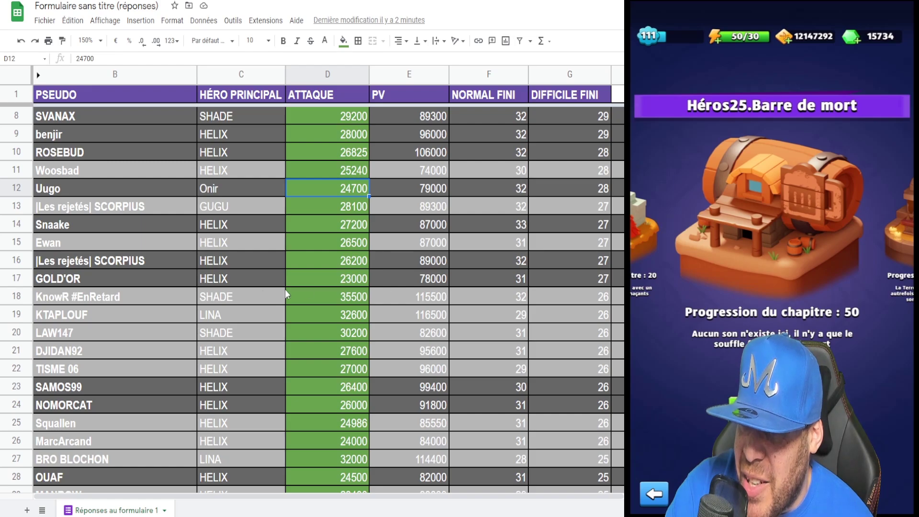
pyautogui.click(325, 283)
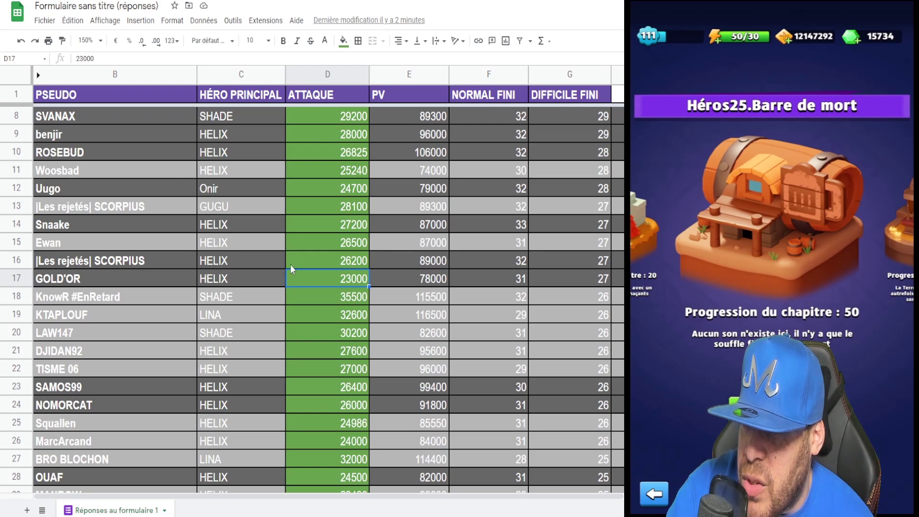
pyautogui.click(348, 262)
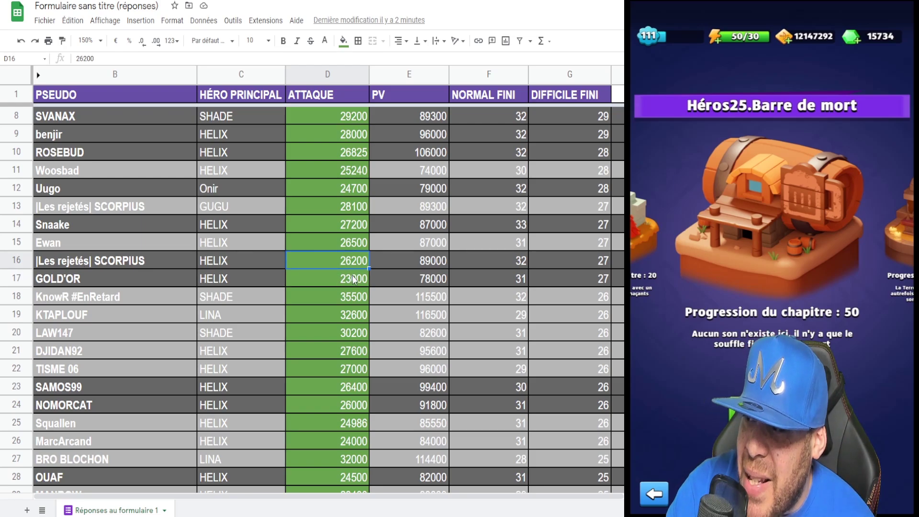
pyautogui.click(355, 244)
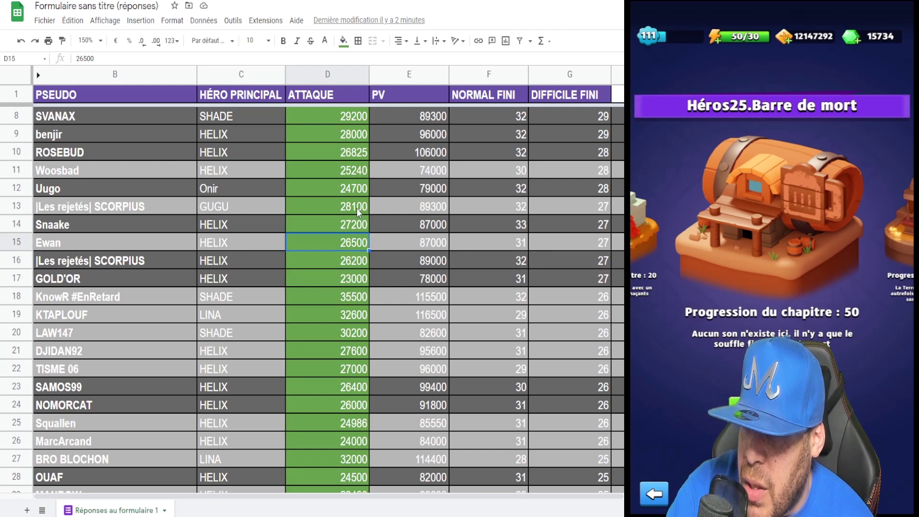
pyautogui.click(353, 279)
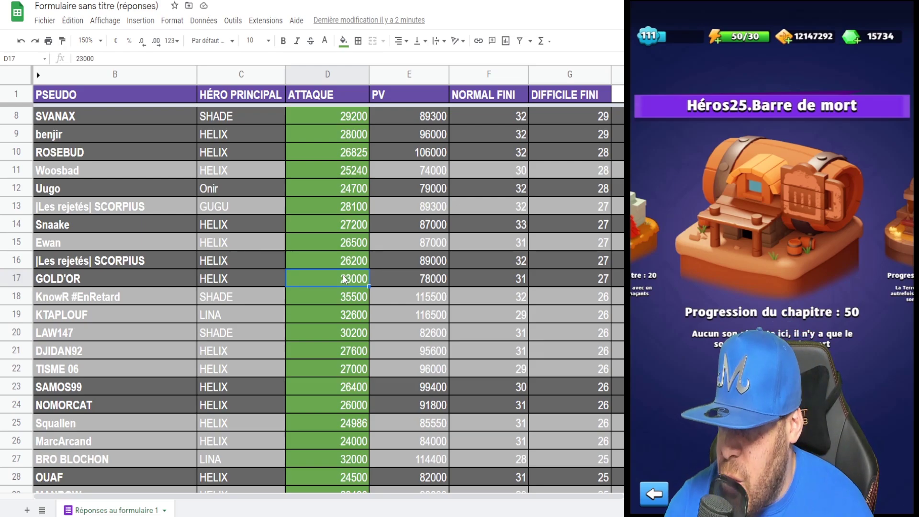
# - Examine the row 26 player's hero, attack, PV and completed chapters, and look over the rows below
pyautogui.scroll(-4, 344, 279)
pyautogui.scroll(-1, 390, 287)
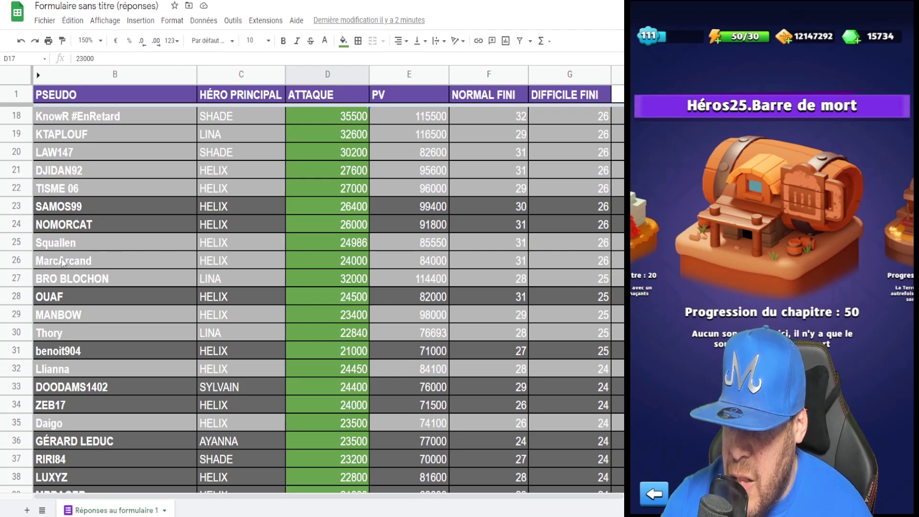
pyautogui.moveTo(65, 261); pyautogui.dragTo(603, 260)
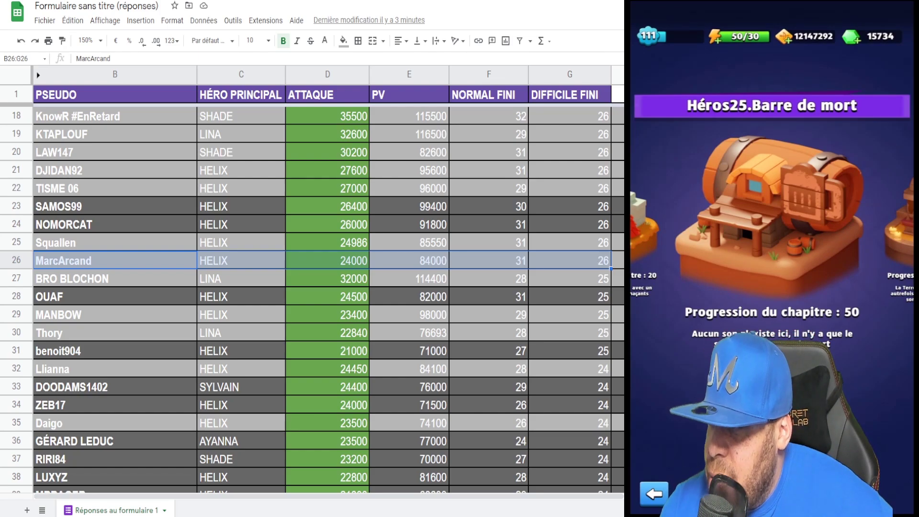
pyautogui.scroll(-4, 311, 287)
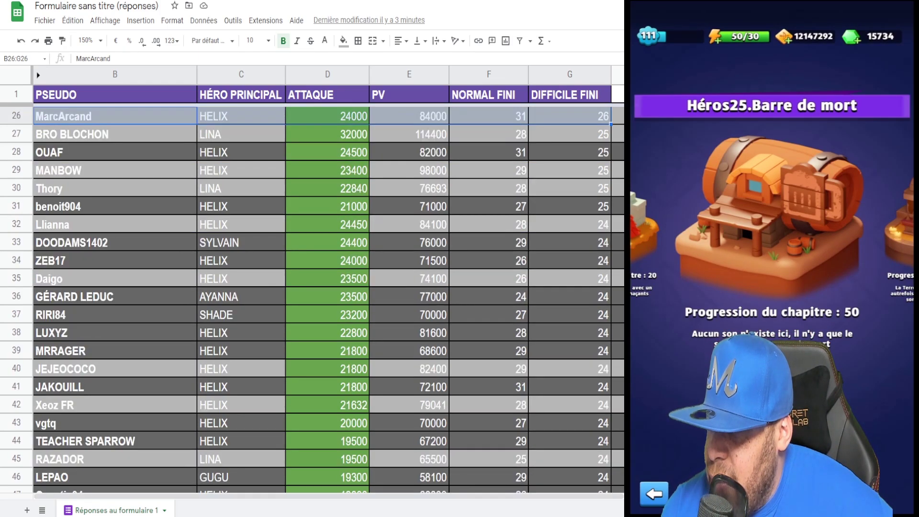
pyautogui.scroll(-1, 624, 310)
pyautogui.scroll(2, 623, 310)
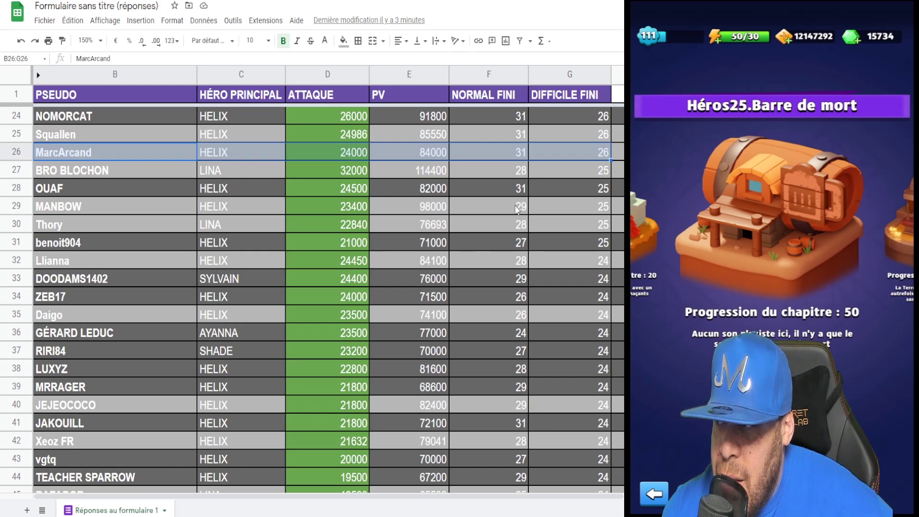
# - Review the players with 25 in DIFFICILE FINI in rows 27 to 31, and those with 24 from row 32 to 43
pyautogui.click(47, 187)
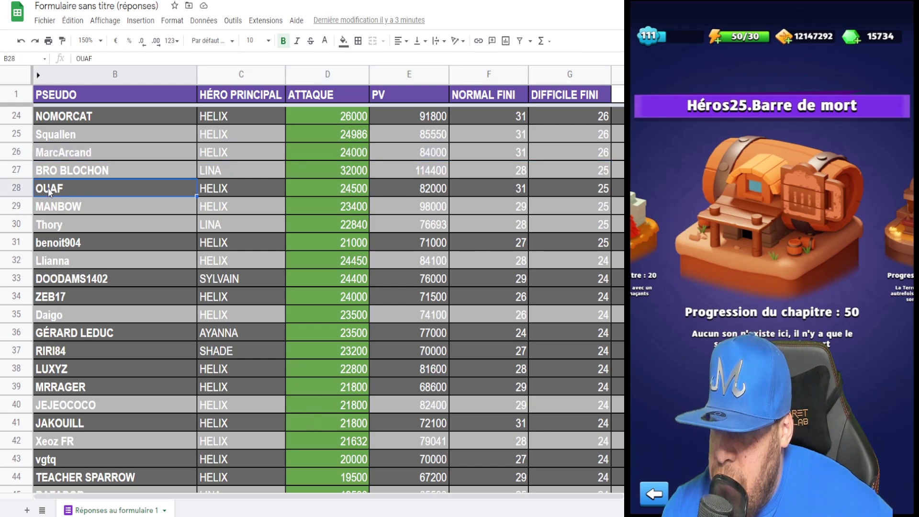
pyautogui.click(55, 170)
pyautogui.moveTo(73, 172); pyautogui.dragTo(604, 242)
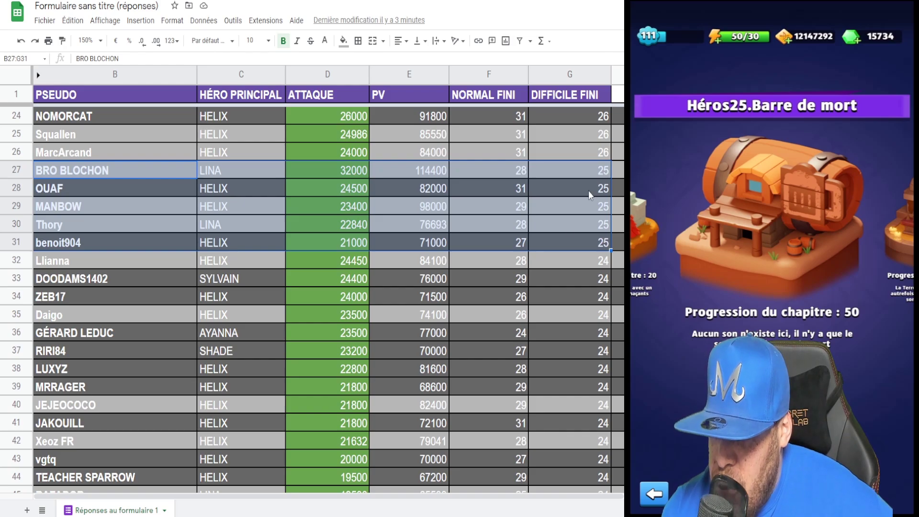
pyautogui.click(613, 282)
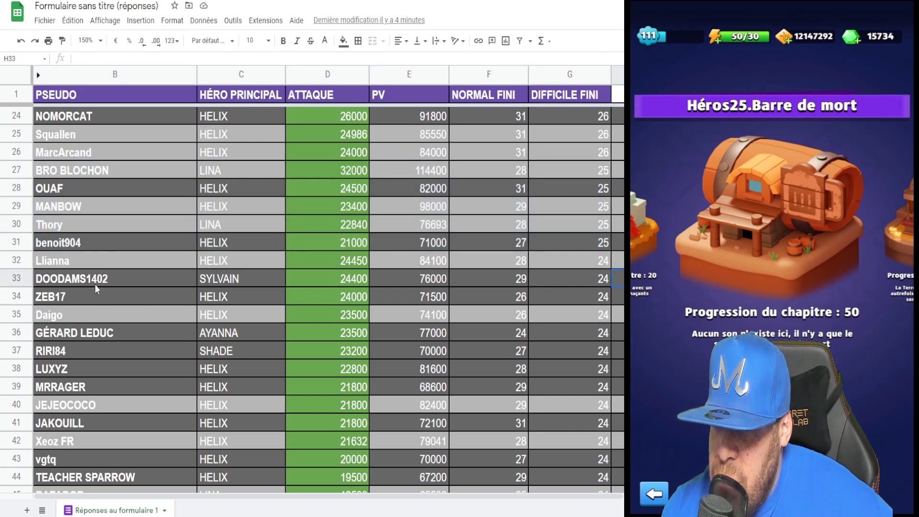
pyautogui.moveTo(65, 263); pyautogui.dragTo(570, 456)
pyautogui.scroll(-2, 588, 444)
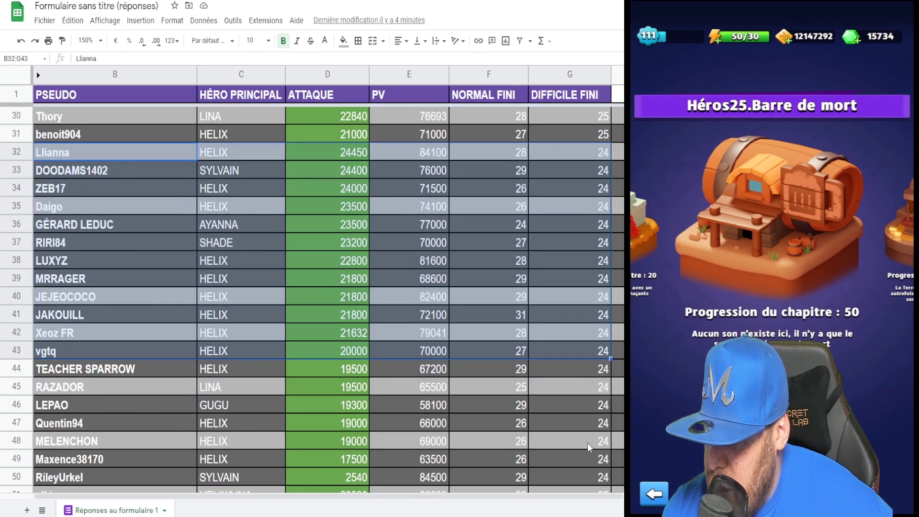
# - Delete row 50, the response with an attack of only 2540
pyautogui.scroll(-2, 588, 444)
pyautogui.scroll(1, 588, 432)
pyautogui.scroll(2, 588, 432)
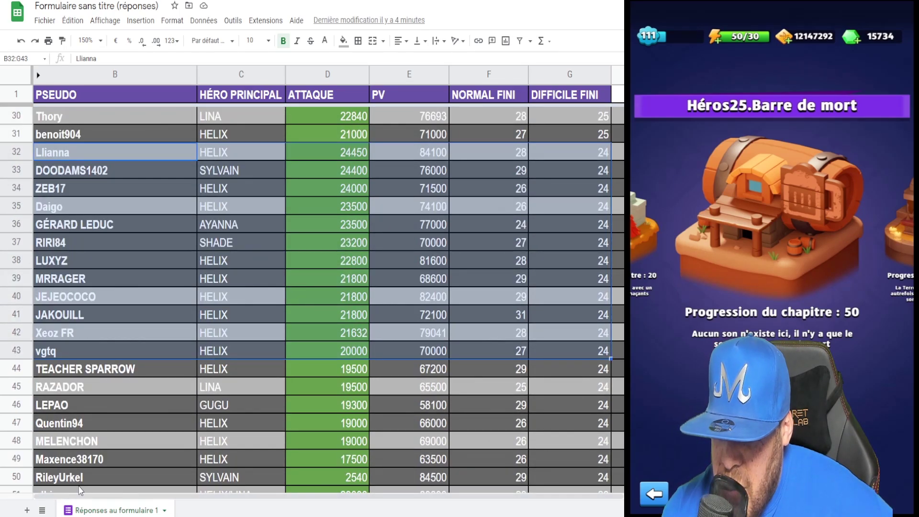
pyautogui.click(342, 472)
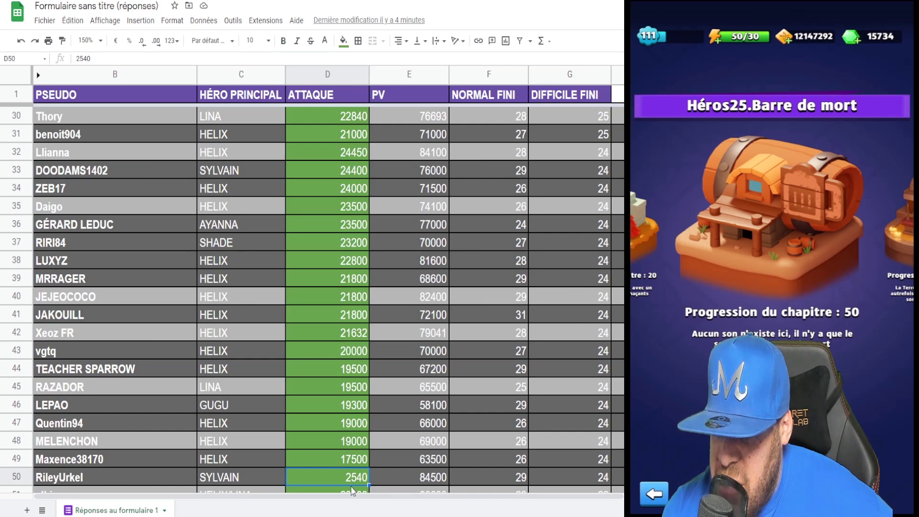
pyautogui.scroll(-1, 345, 431)
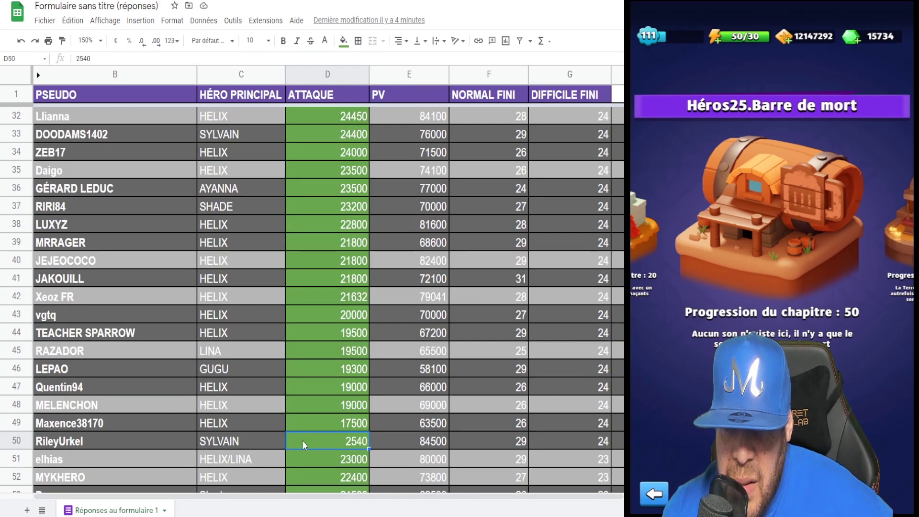
pyautogui.click(12, 438)
pyautogui.rightClick(12, 438)
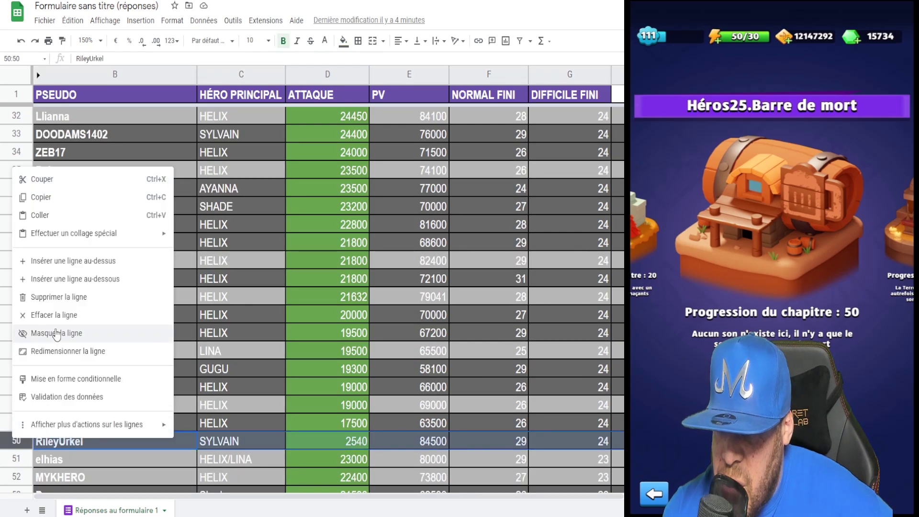
pyautogui.click(84, 297)
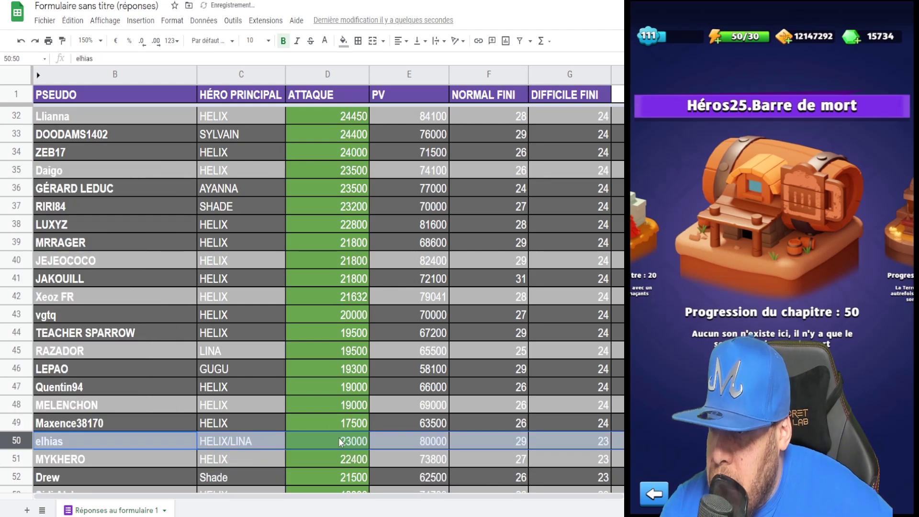
# - Compare the row 49 player's attack and completed difficult chapters with the row 31 player's, and review the attack values between them
pyautogui.click(599, 419)
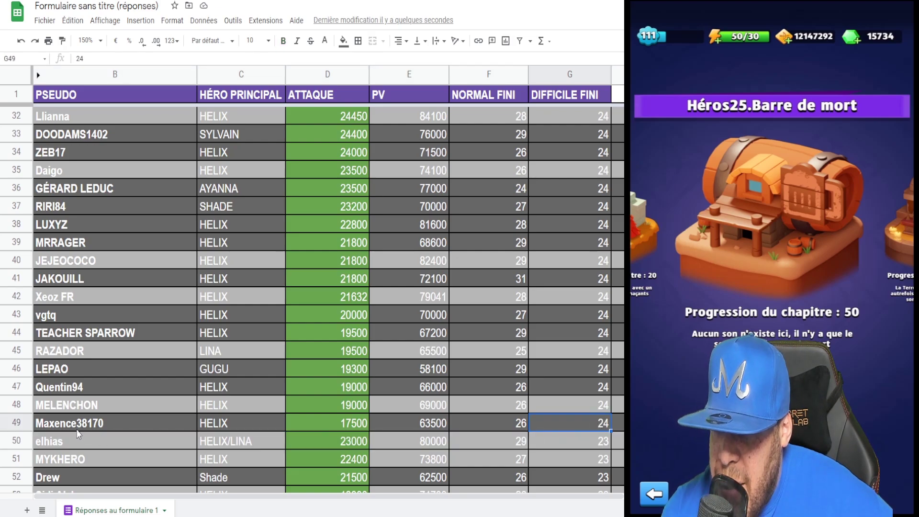
pyautogui.click(341, 424)
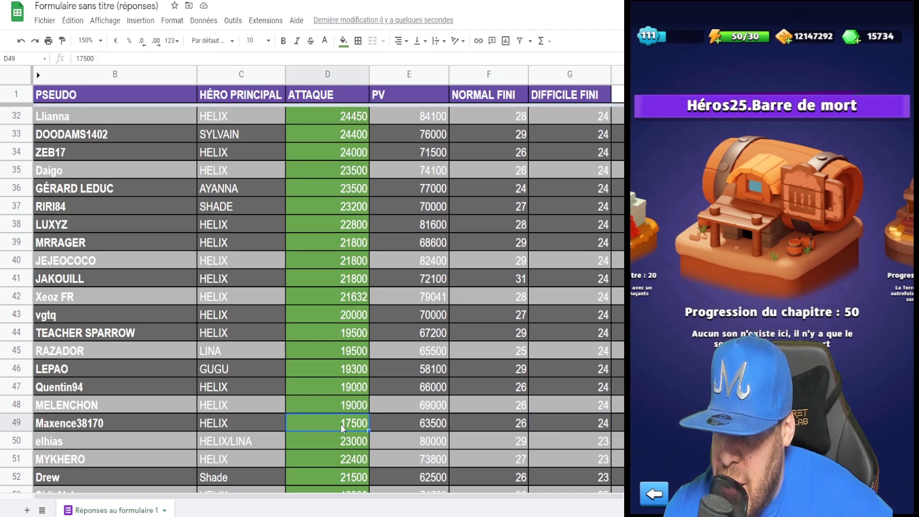
pyautogui.scroll(2, 341, 425)
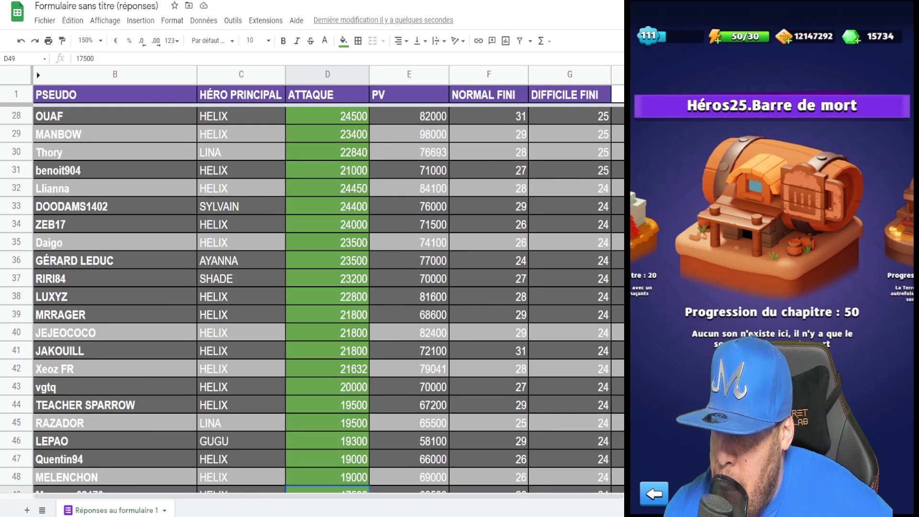
pyautogui.click(364, 171)
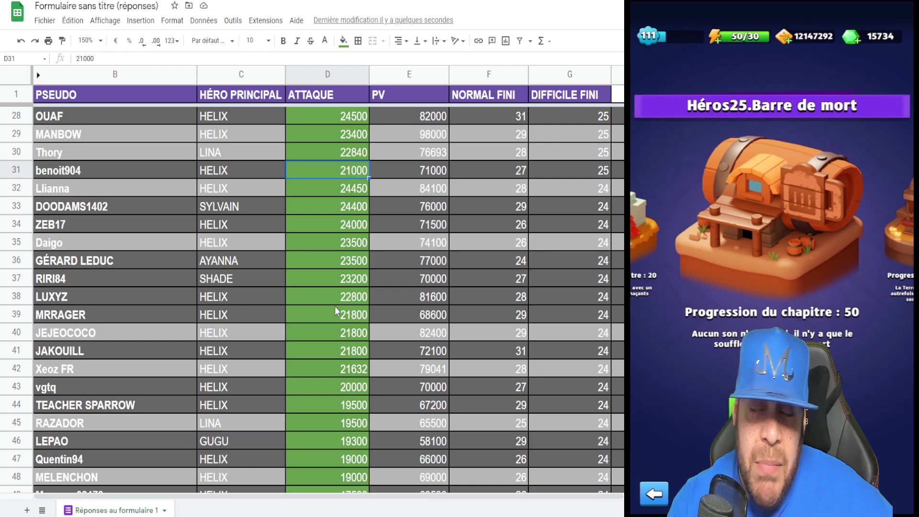
pyautogui.scroll(-2, 335, 307)
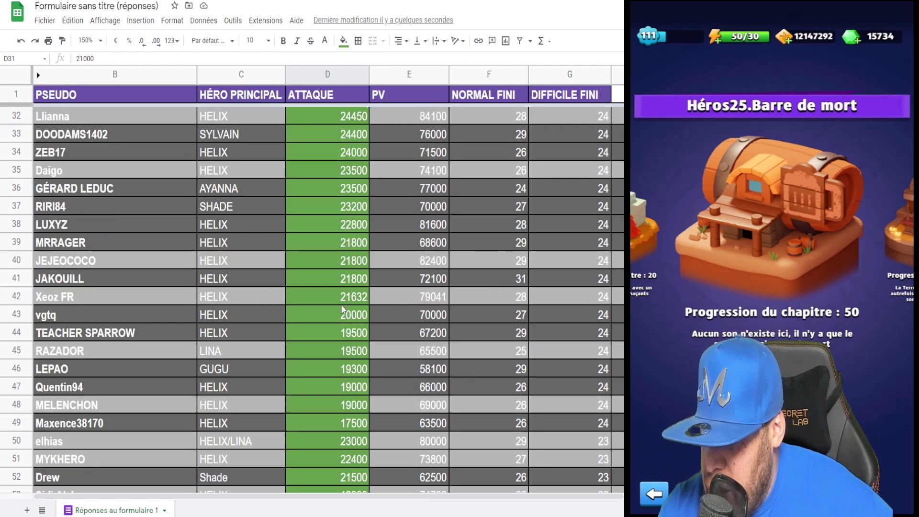
pyautogui.scroll(-2, 342, 306)
pyautogui.scroll(1, 341, 309)
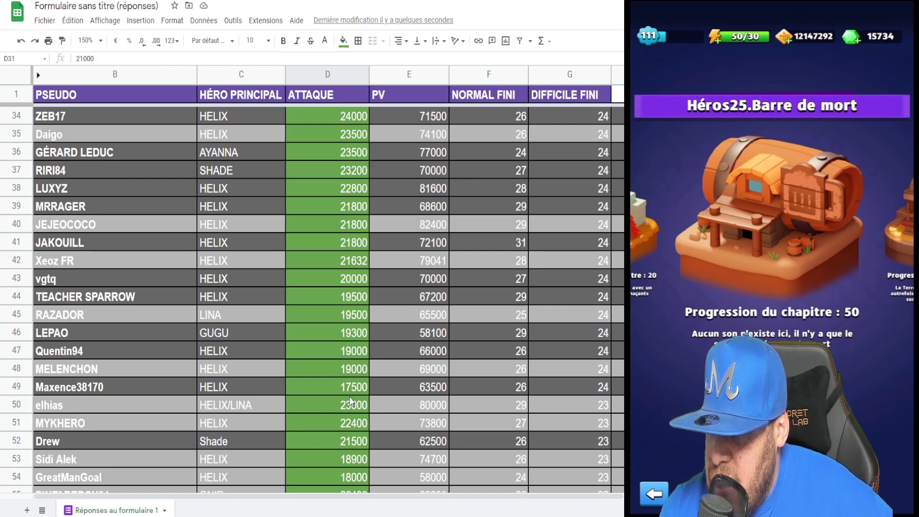
pyautogui.scroll(2, 352, 402)
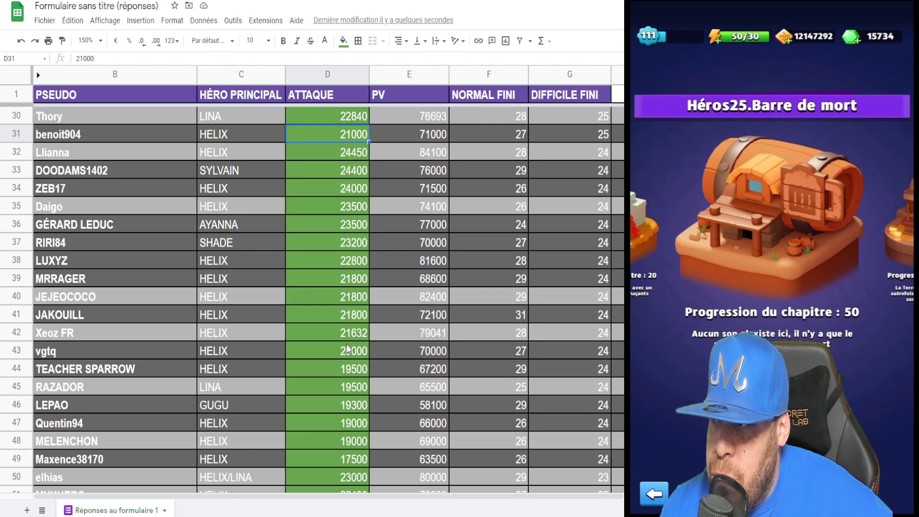
pyautogui.scroll(-1, 349, 348)
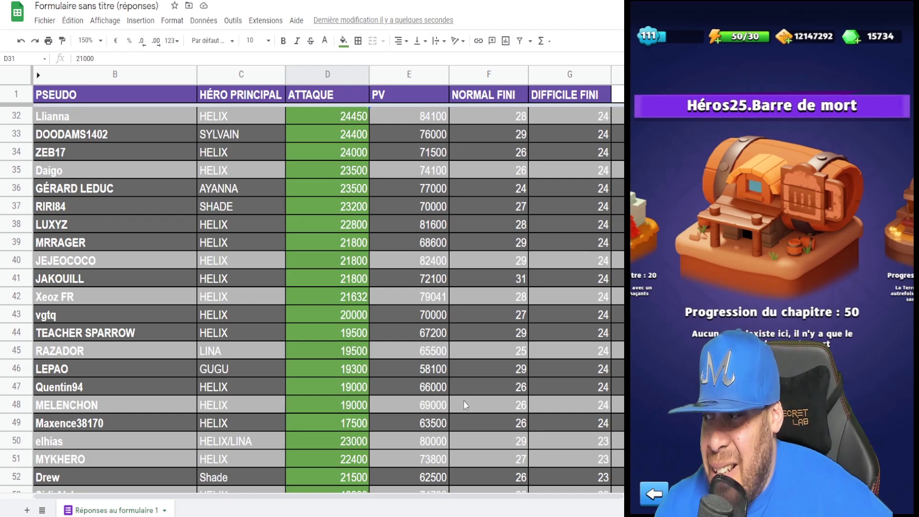
pyautogui.scroll(1, 383, 412)
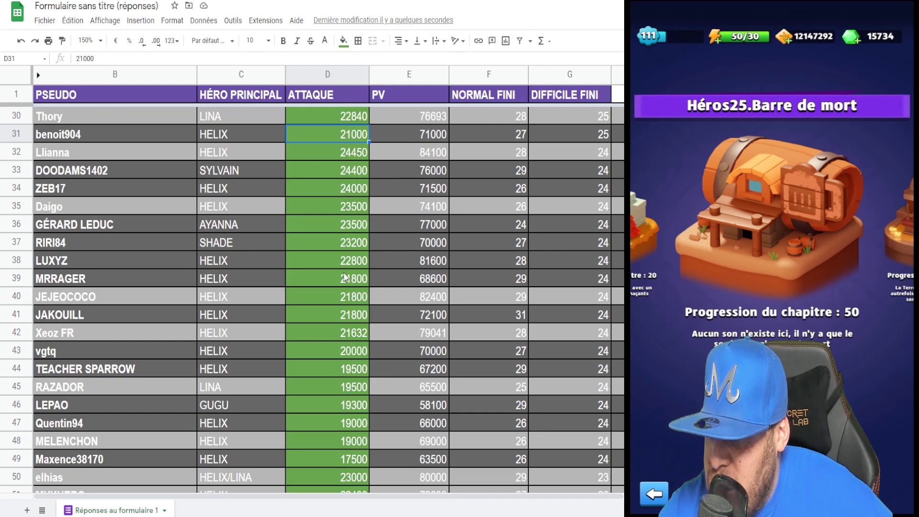
# - Examine the attack in row 64 and the players in rows 55 and 56 among those with 21 to 23 in DIFFICILE FINI
pyautogui.scroll(-5, 412, 417)
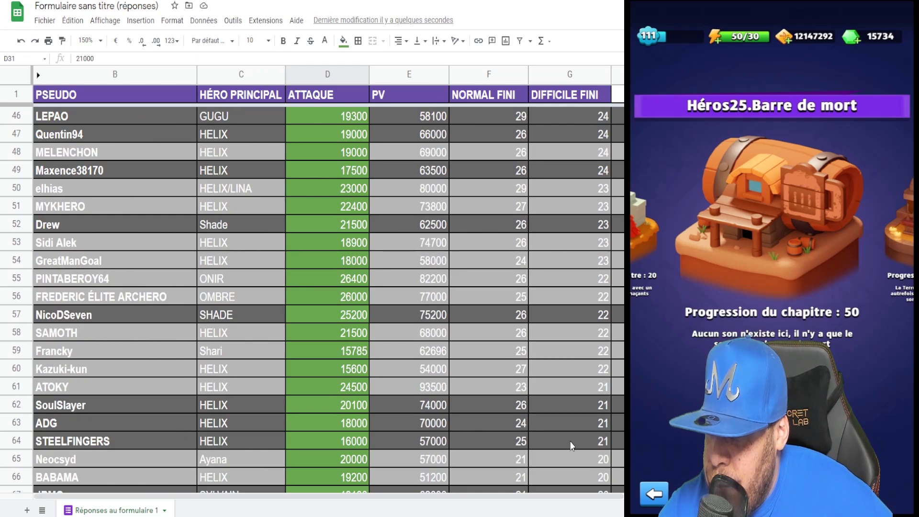
pyautogui.click(357, 442)
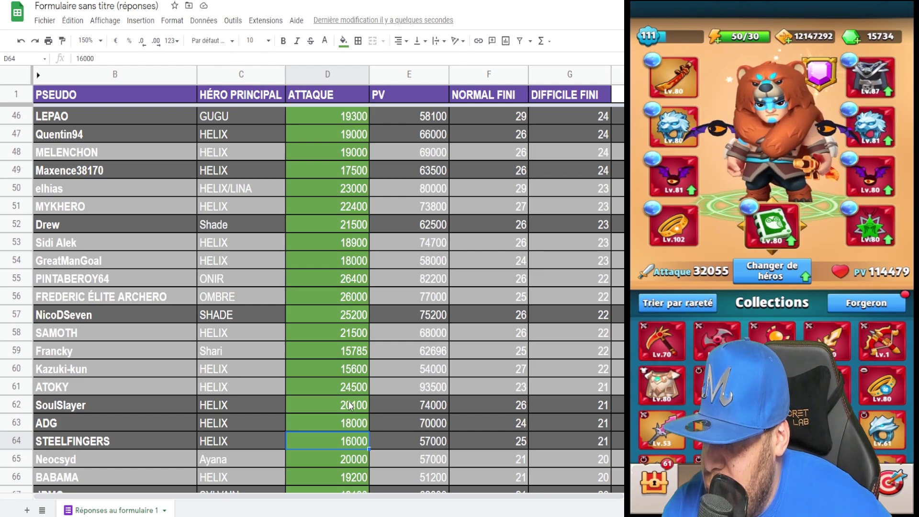
pyautogui.doubleClick(50, 300)
pyautogui.press('Return')
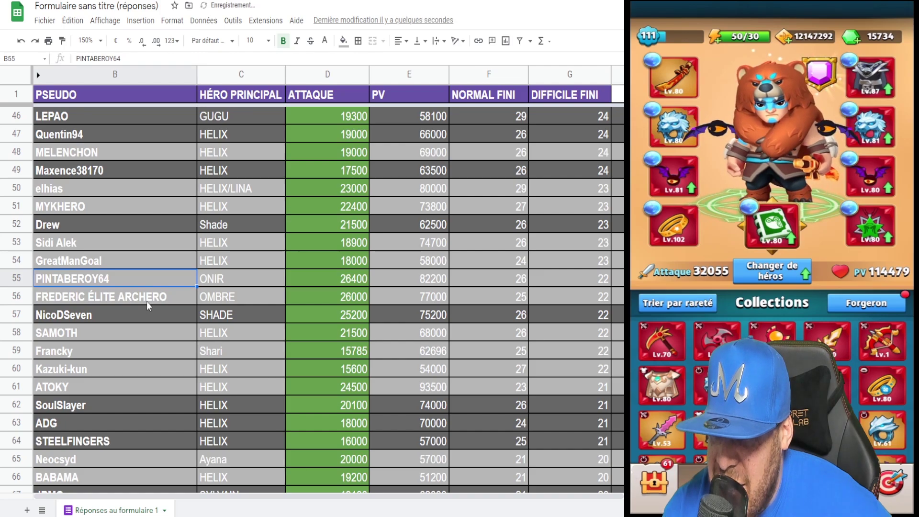
pyautogui.click(147, 301)
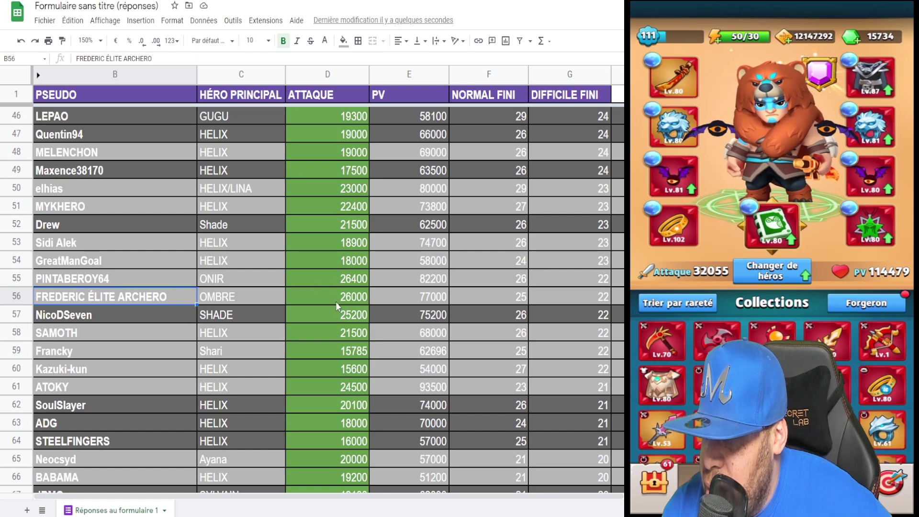
# - Go back to row 33 and examine that SYLVAIN player's attack for comparison with row 56
pyautogui.scroll(1, 340, 311)
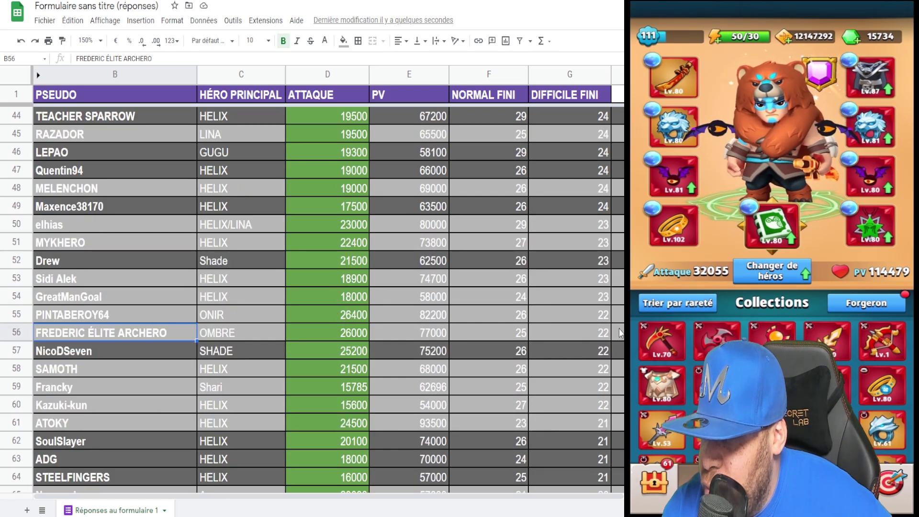
pyautogui.scroll(1, 321, 289)
pyautogui.scroll(10, 321, 286)
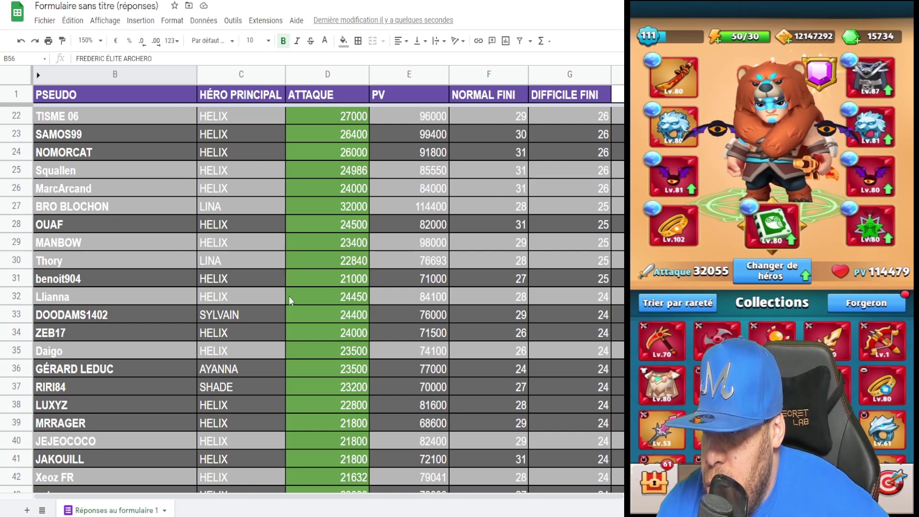
pyautogui.click(85, 317)
pyautogui.click(367, 311)
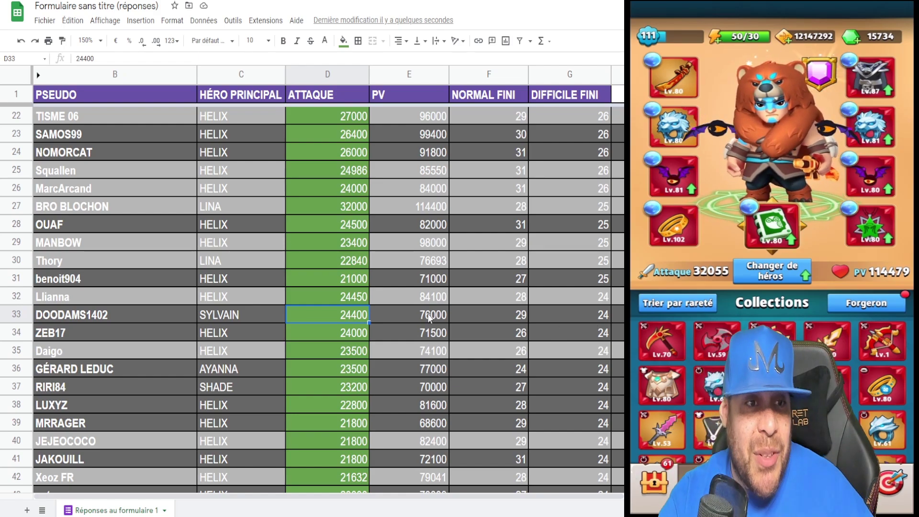
# - Compare the attack and PV of players with 20 in DIFFICILE FINI against those with 19, in rows 65 to 94
pyautogui.scroll(-10, 428, 315)
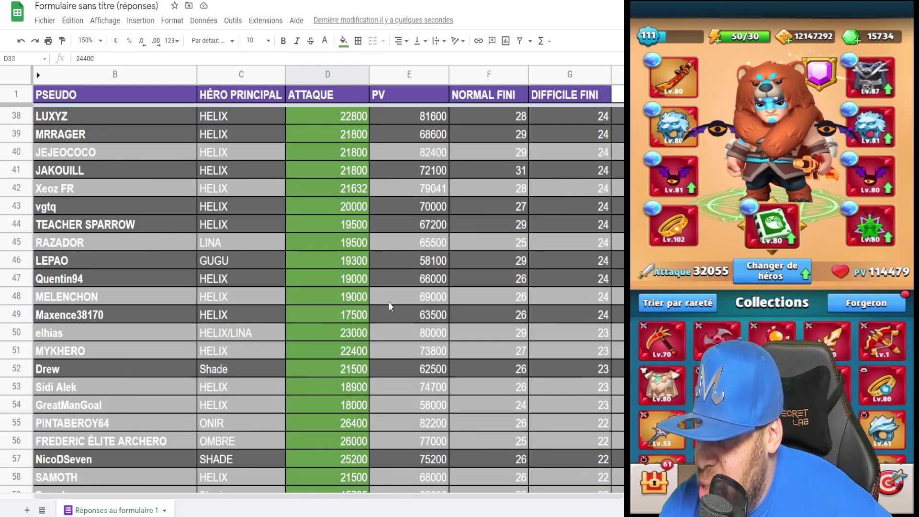
pyautogui.scroll(-7, 391, 306)
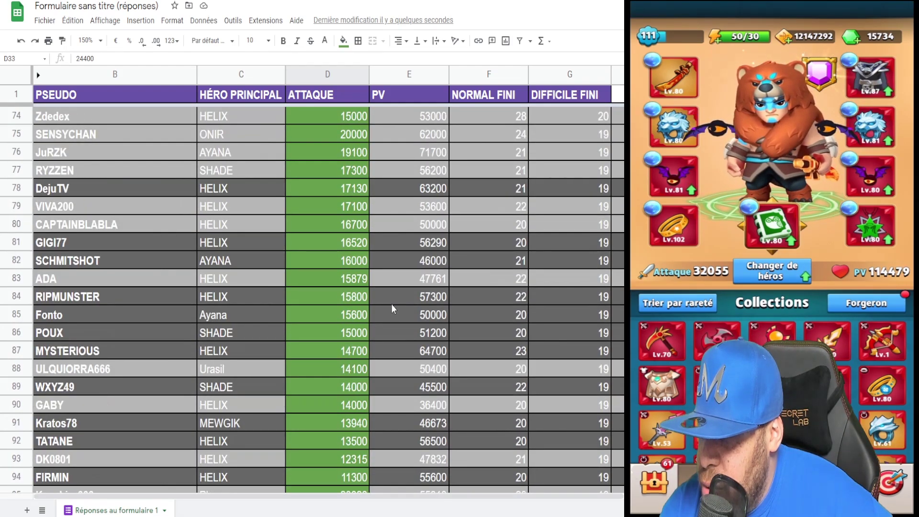
pyautogui.scroll(1, 392, 306)
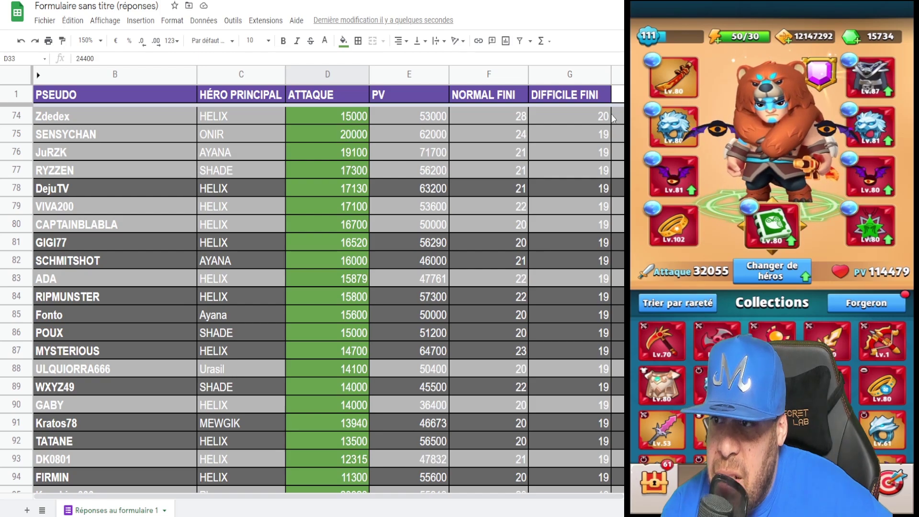
pyautogui.scroll(-1, 385, 452)
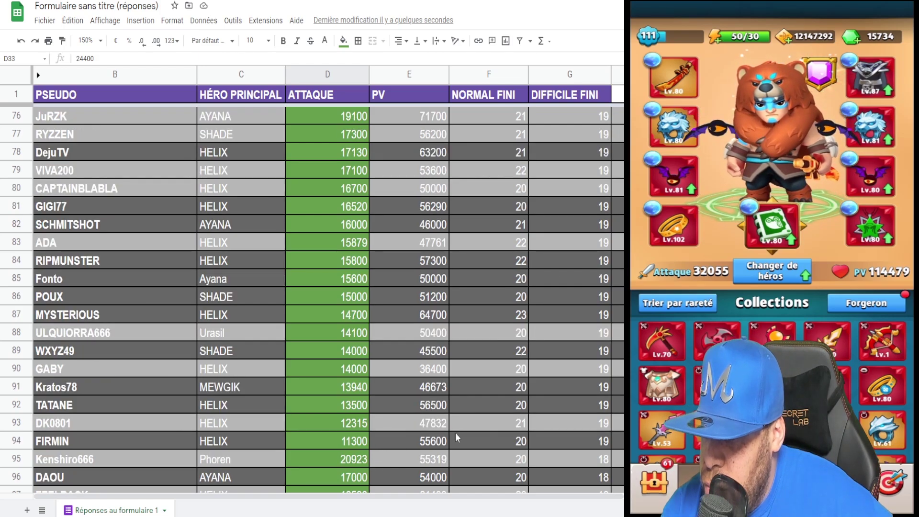
pyautogui.scroll(1, 358, 446)
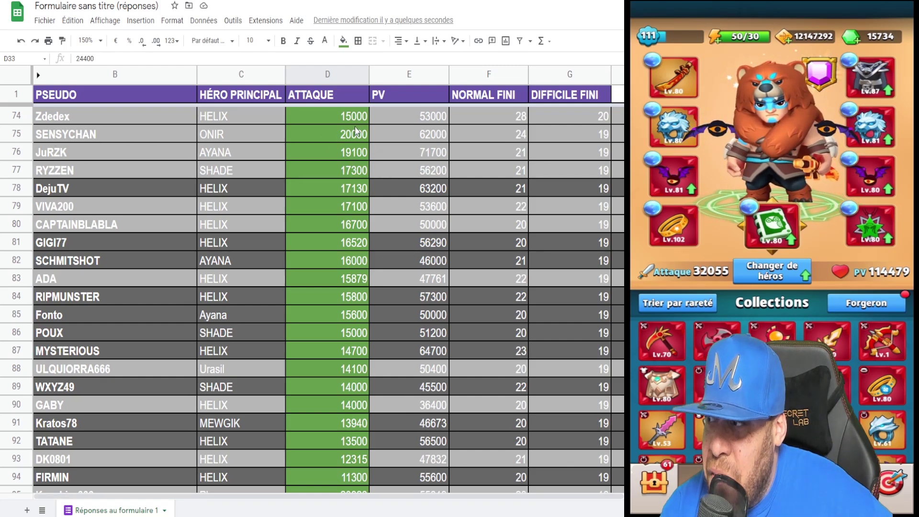
pyautogui.scroll(5, 352, 138)
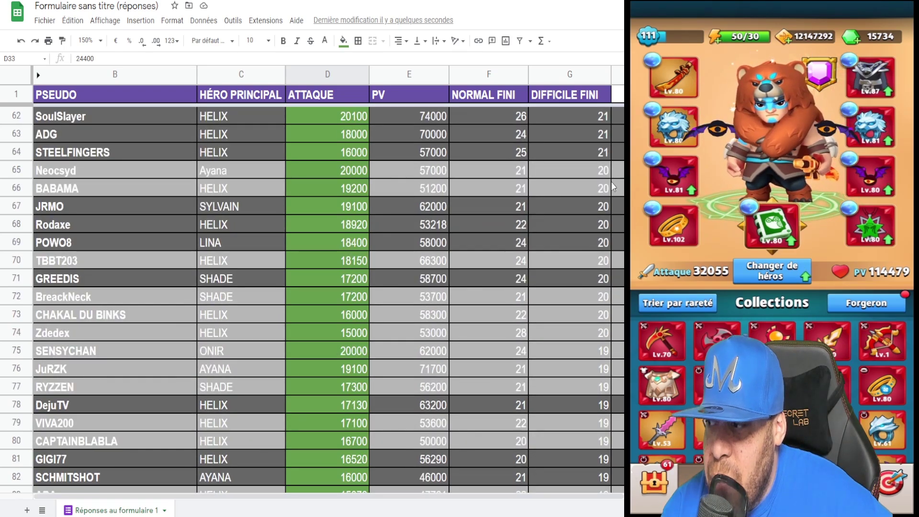
# - Review the attack and PV of players with 18 down to 15 in DIFFICILE FINI, from row 95 to 130
pyautogui.scroll(-10, 388, 223)
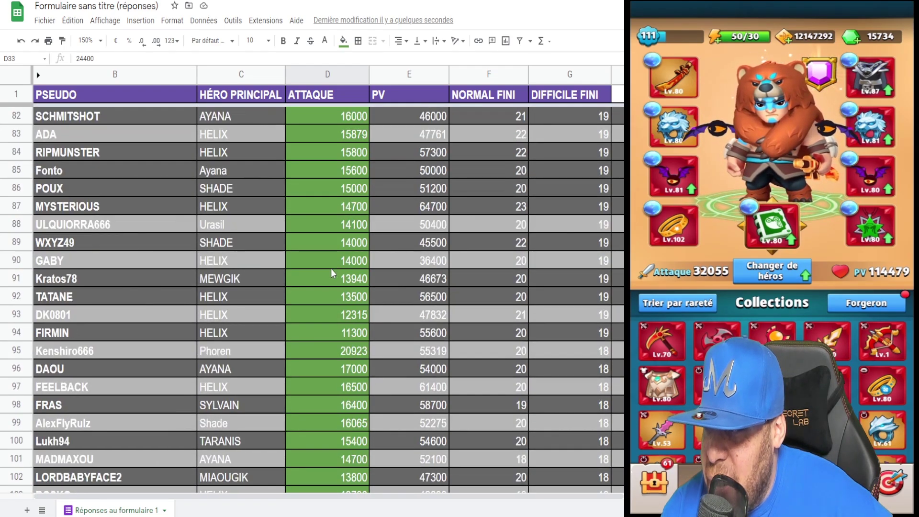
pyautogui.scroll(-8, 330, 271)
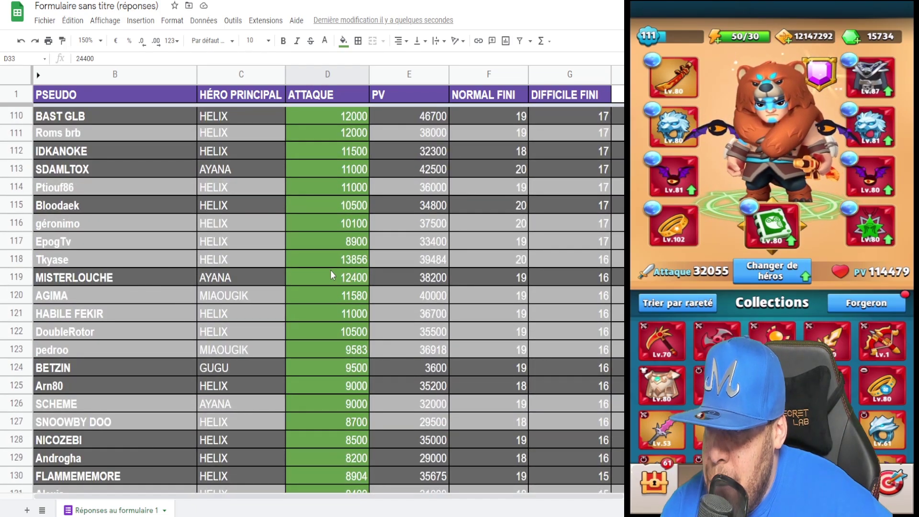
pyautogui.scroll(3, 331, 271)
pyautogui.scroll(-1, 330, 271)
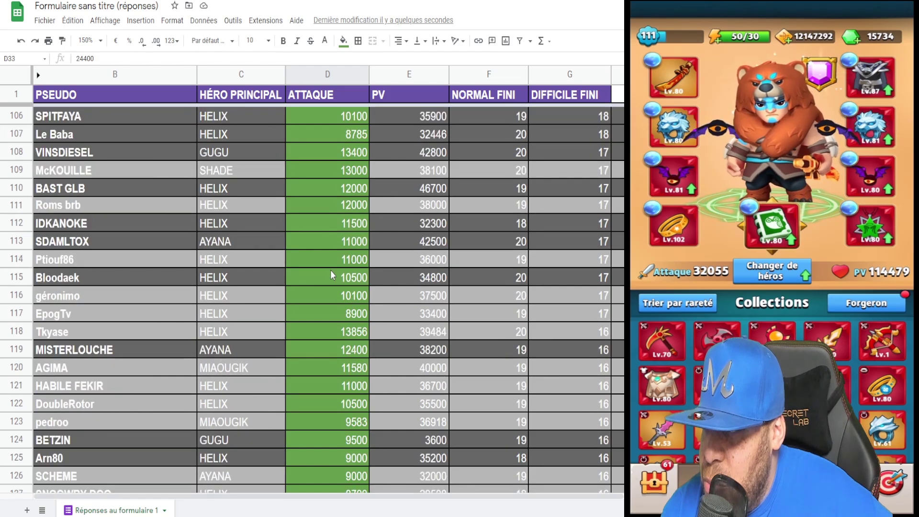